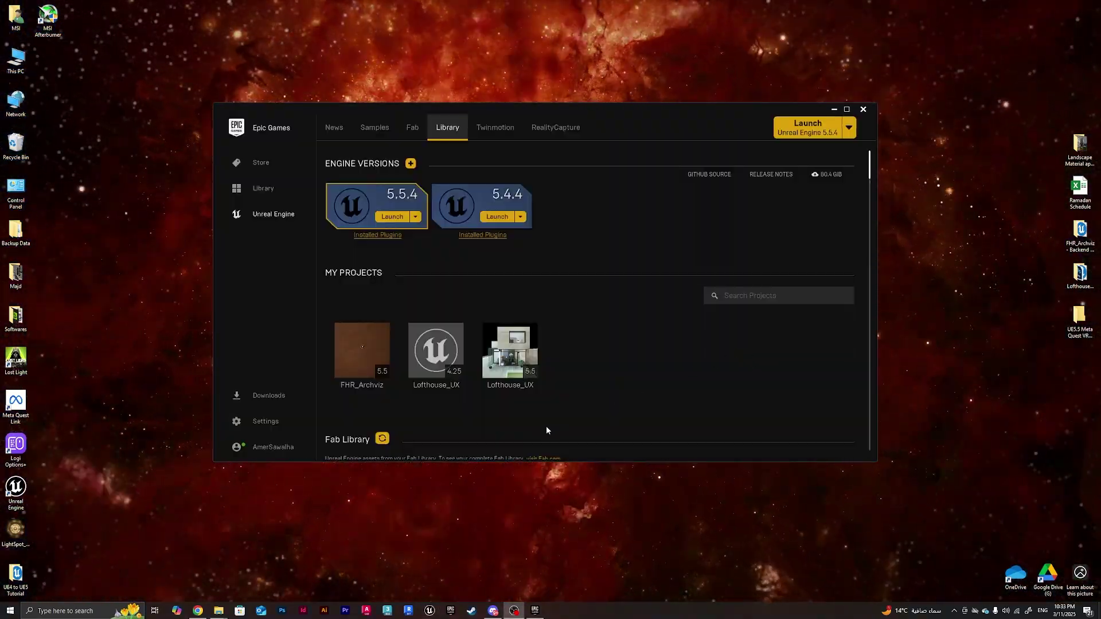
# Download the Meta Quest Link installer from the Meta Quest Link help page in Chrome.
pyautogui.click(197, 610)
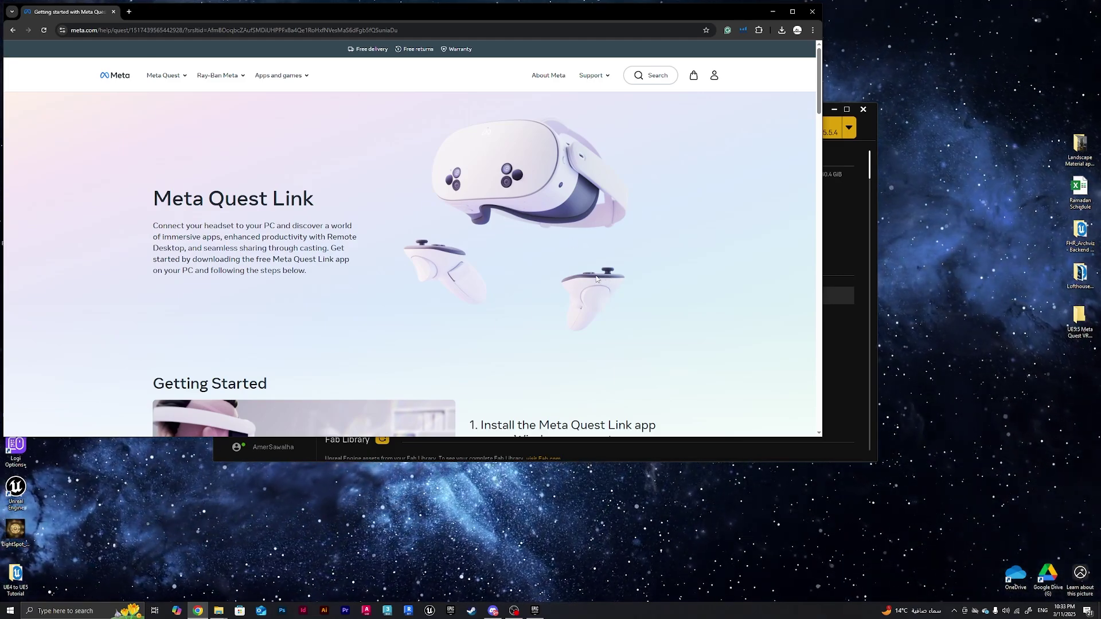
pyautogui.scroll(-4, 601, 278)
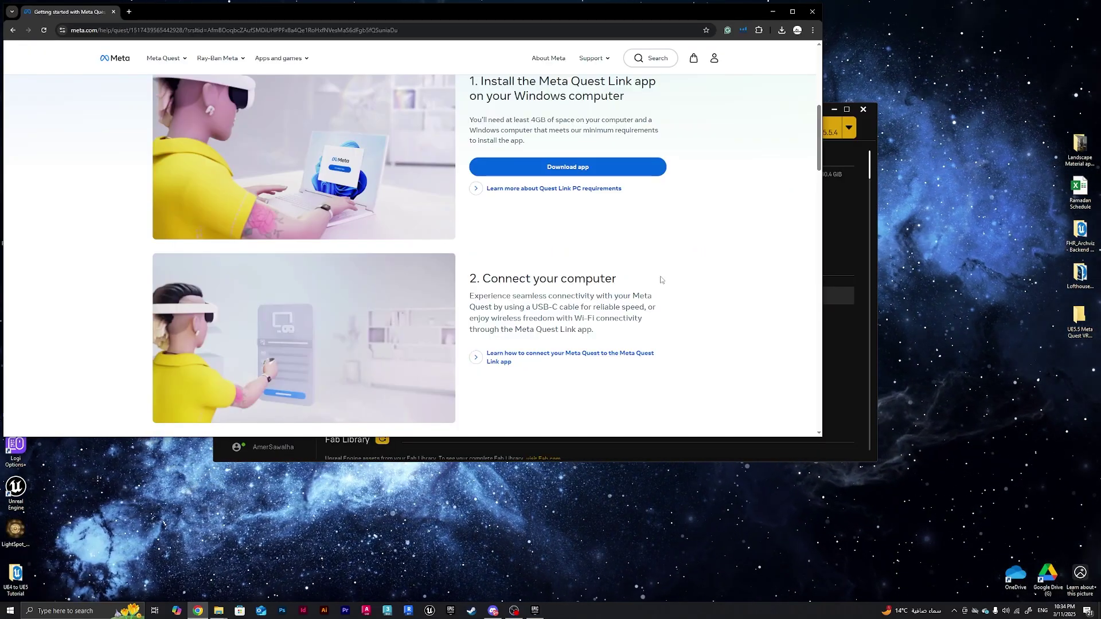
pyautogui.scroll(1, 641, 256)
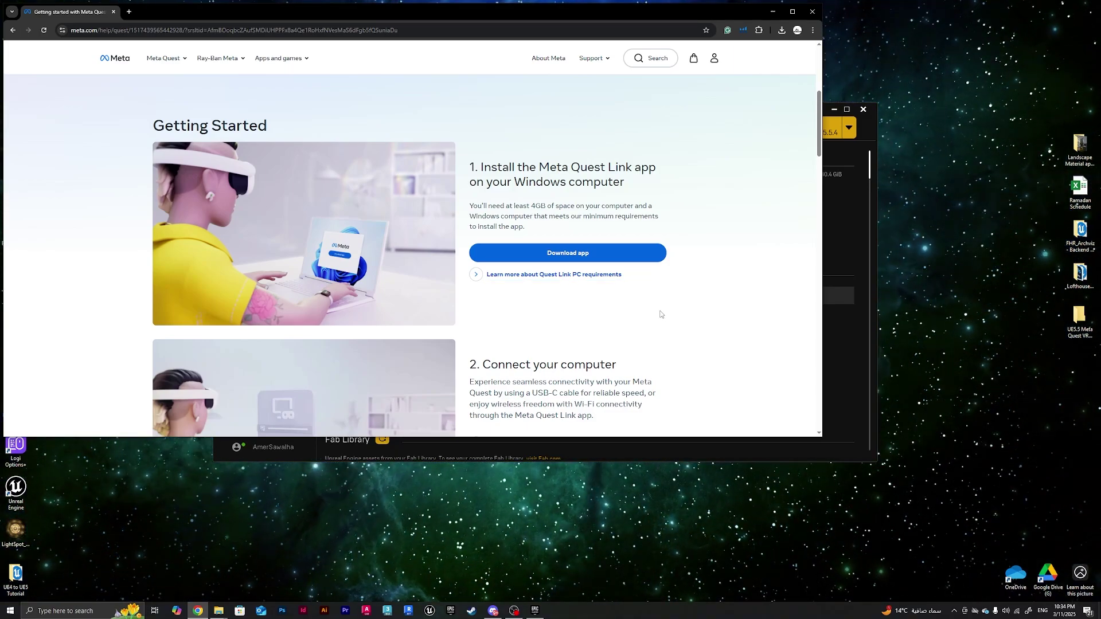
pyautogui.click(578, 260)
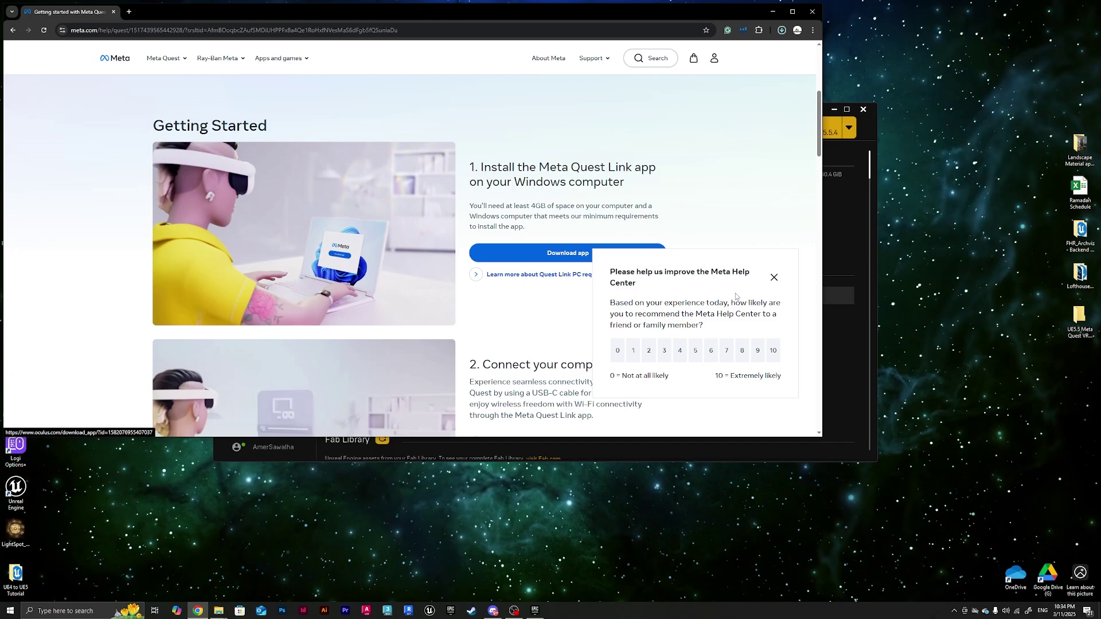
# Show the downloaded OculusSetup installer in its Downloads folder, then minimize that folder window.
pyautogui.click(782, 30)
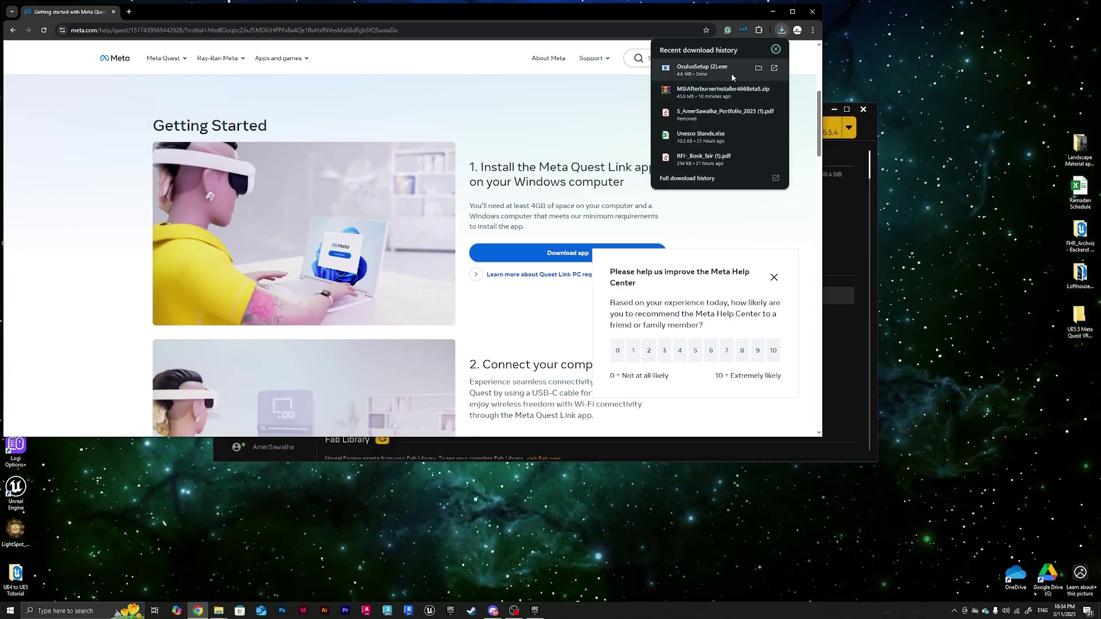
pyautogui.click(758, 68)
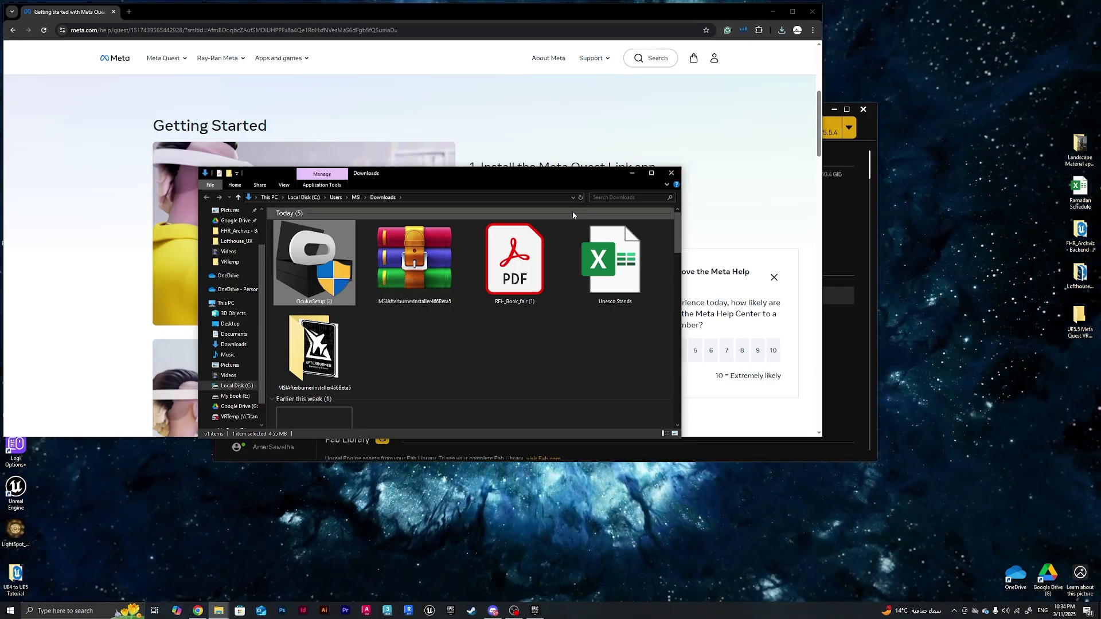
pyautogui.click(631, 173)
# Launch Meta Quest Link and view the connected Meta Quest 3's details (72Hz, 4128 x 2208).
pyautogui.click(773, 11)
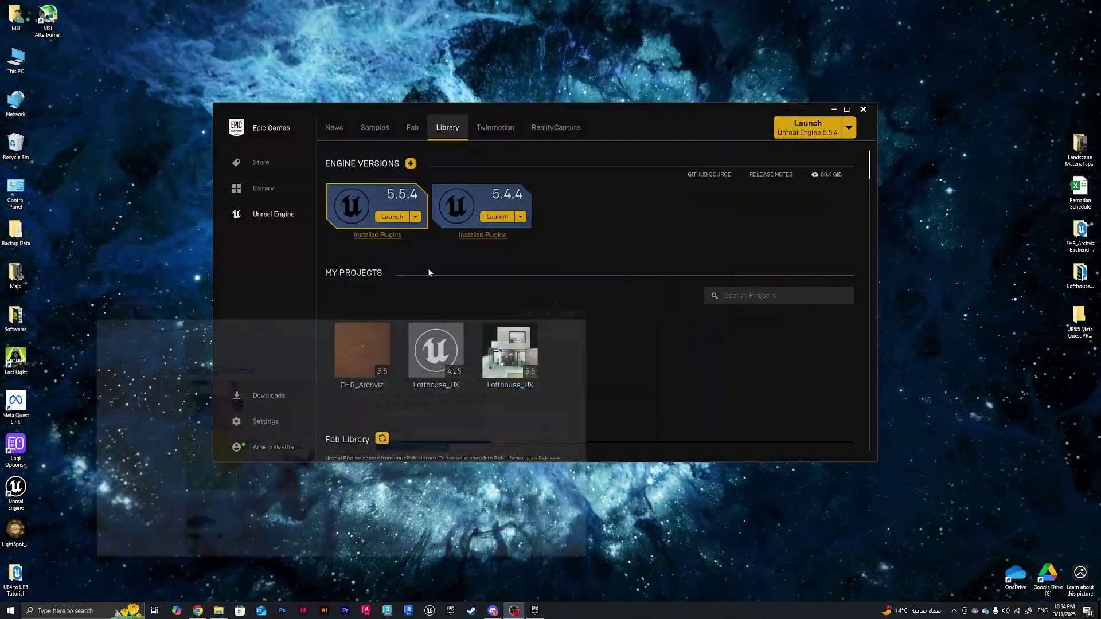
pyautogui.click(15, 404)
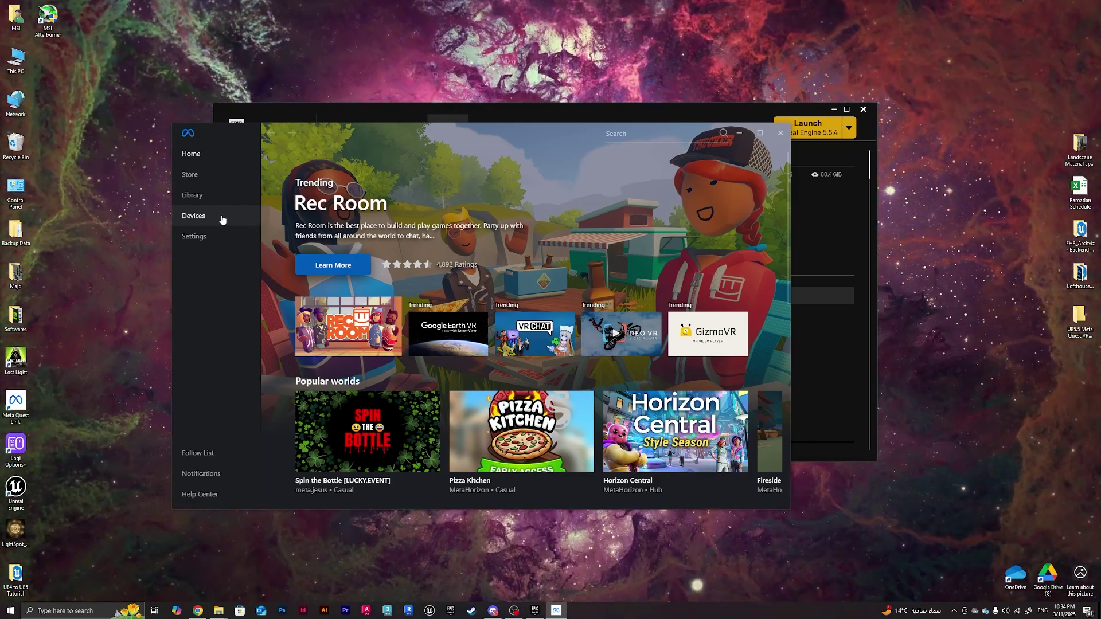
pyautogui.click(222, 218)
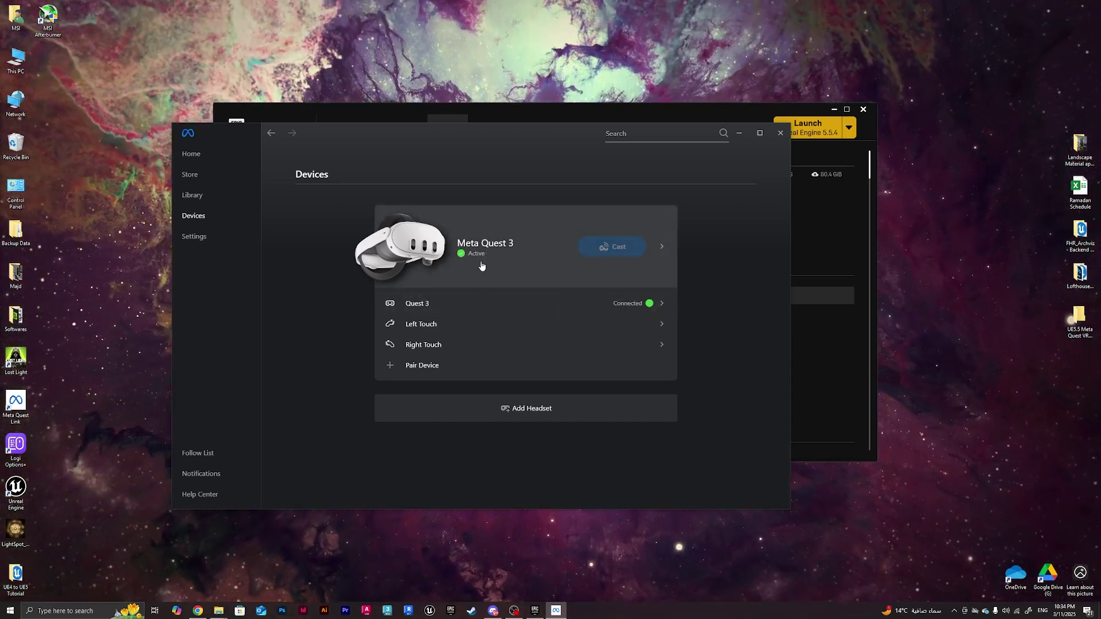
pyautogui.click(480, 265)
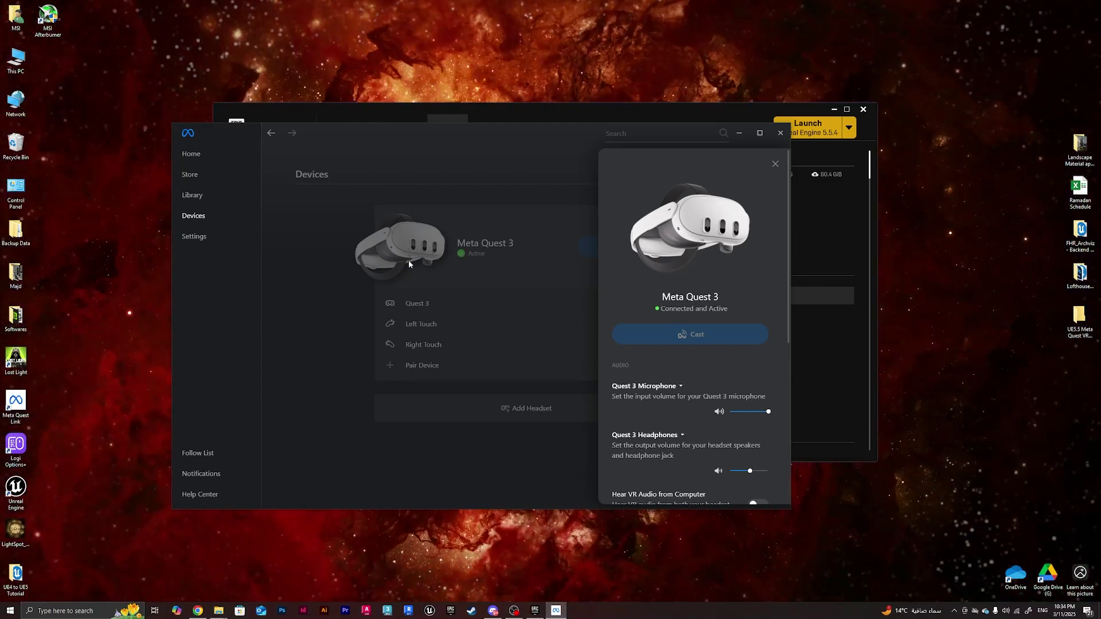
pyautogui.scroll(-5, 697, 280)
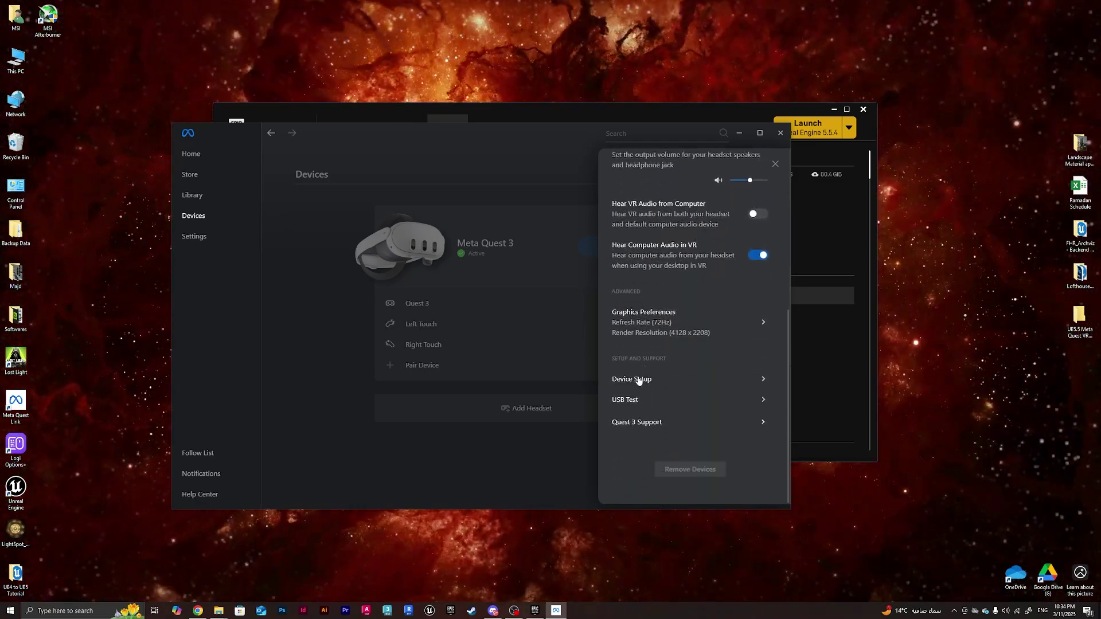
# Run Device Setup for the Meta Quest 3 using the cable Link connection through to completion.
pyautogui.click(643, 383)
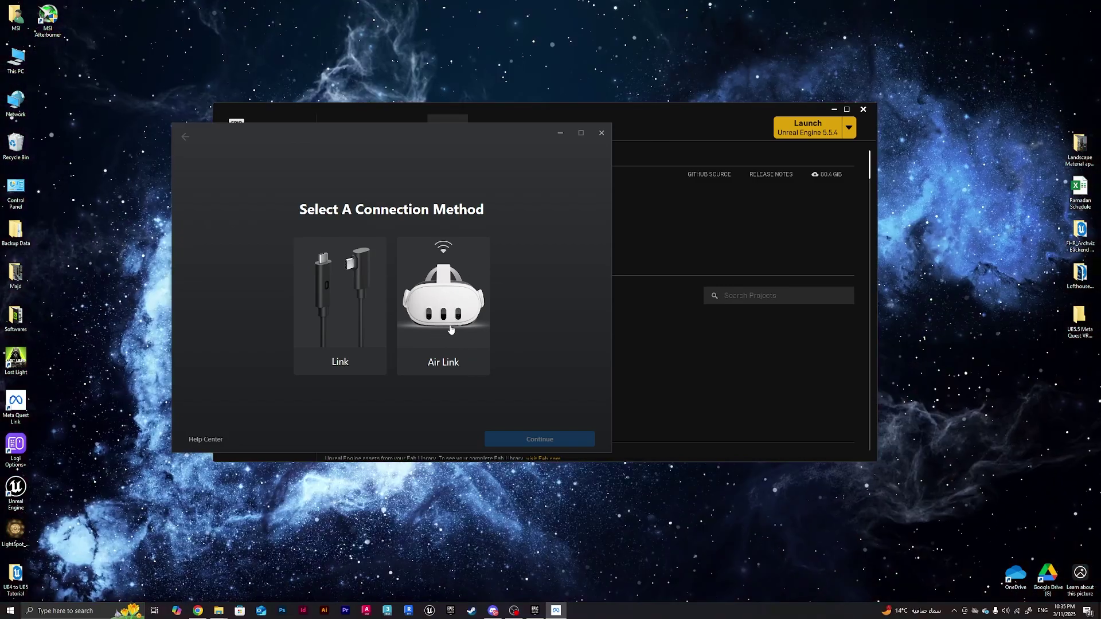
pyautogui.click(345, 313)
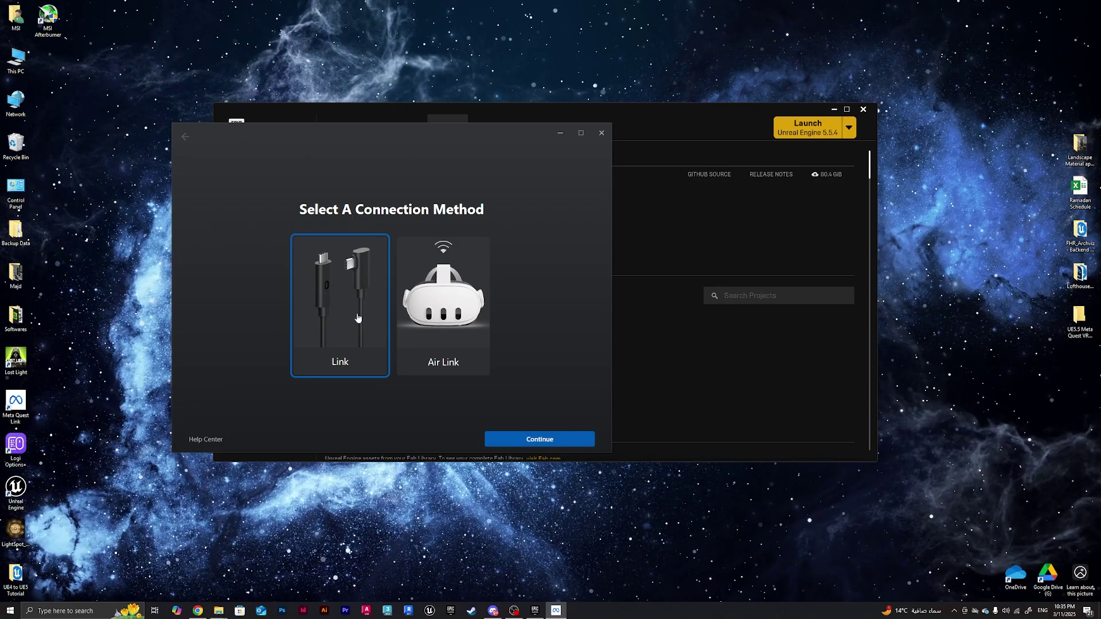
pyautogui.click(541, 443)
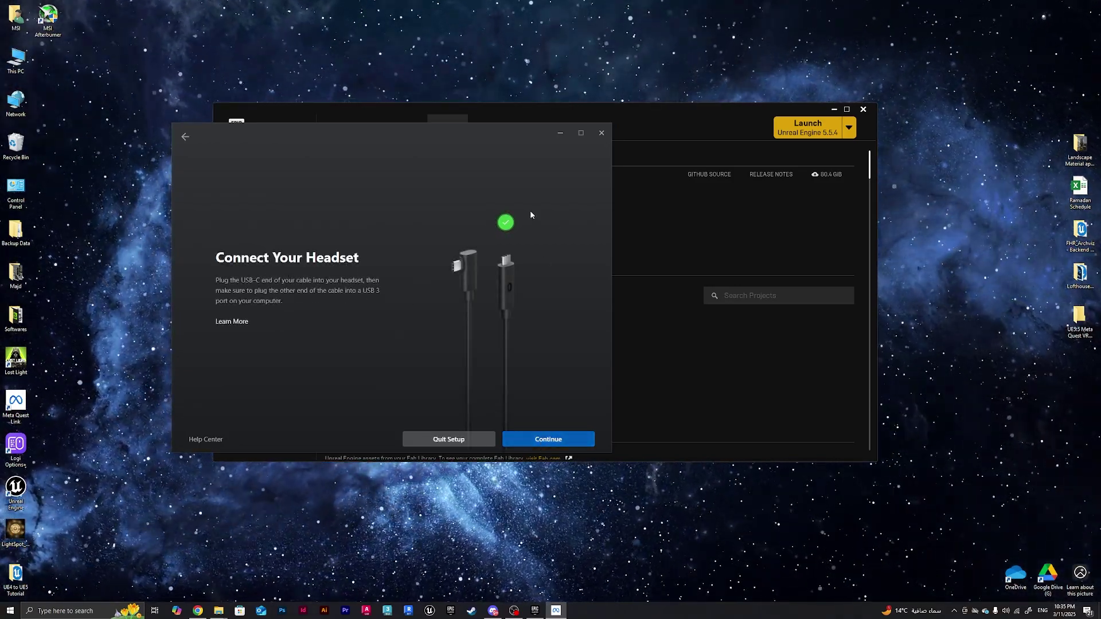
pyautogui.click(540, 440)
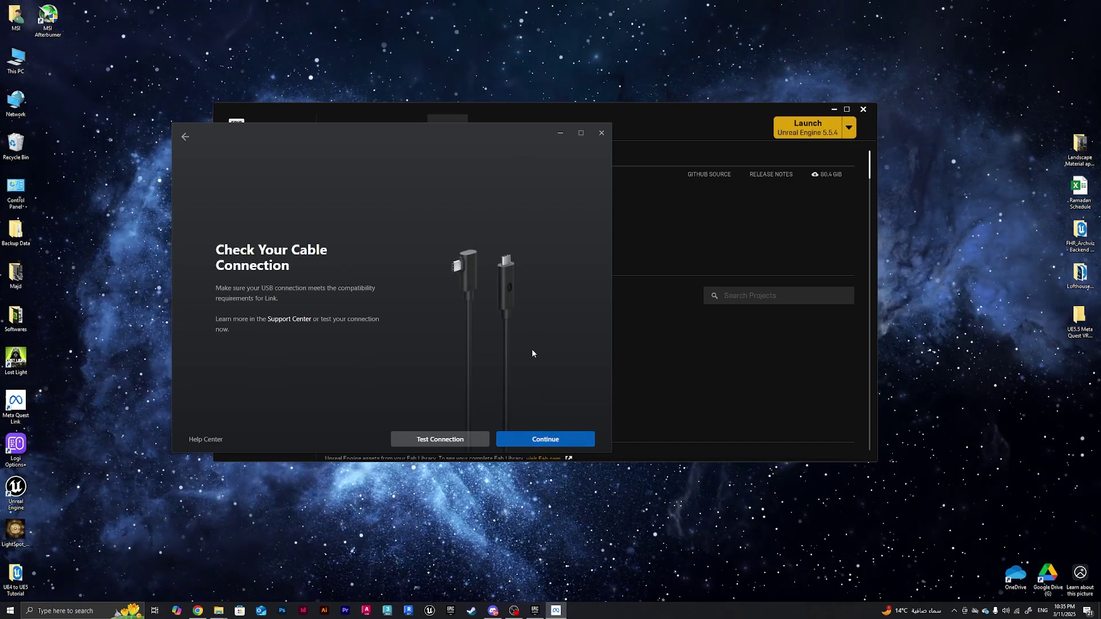
pyautogui.click(556, 439)
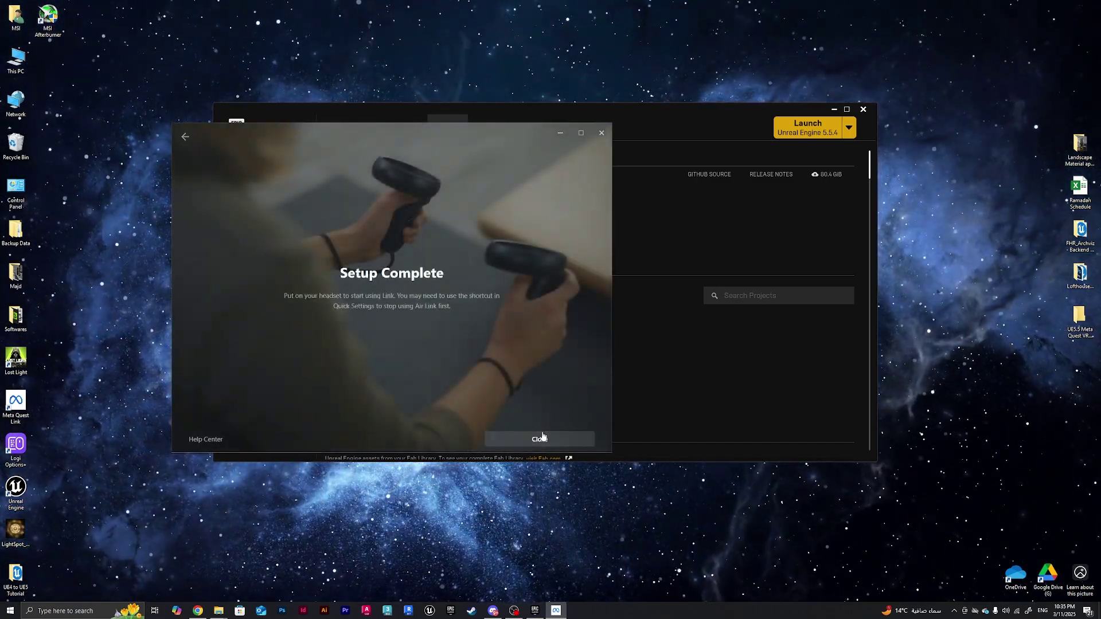
pyautogui.click(541, 438)
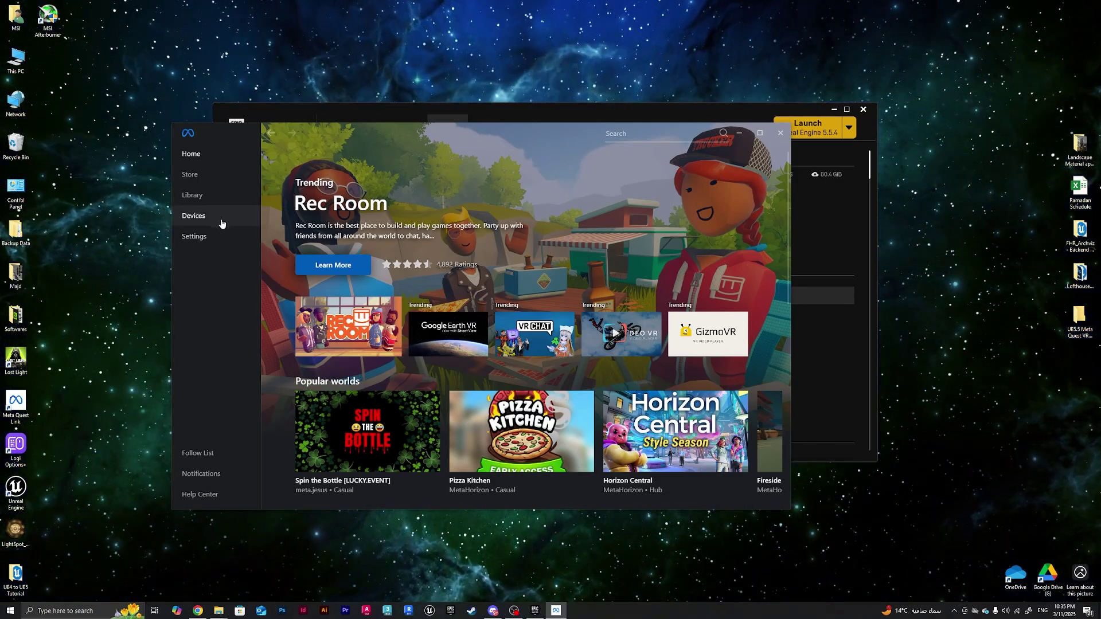
# Confirm Meta Quest Link is the active OpenXR Runtime in General settings, then minimize the app.
pyautogui.click(215, 241)
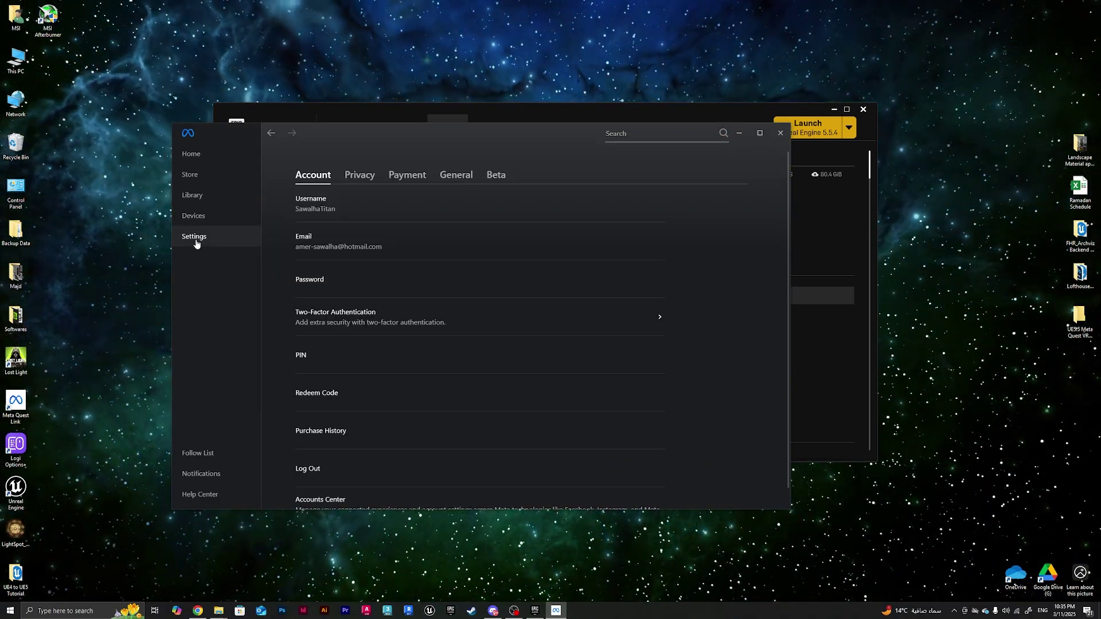
pyautogui.click(454, 177)
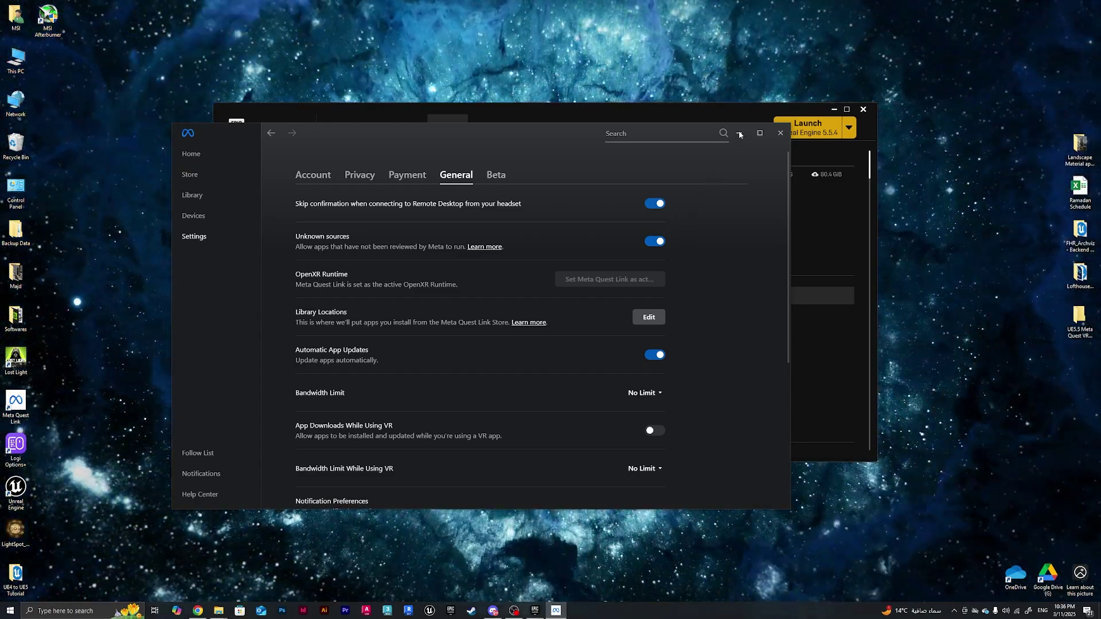
pyautogui.click(739, 132)
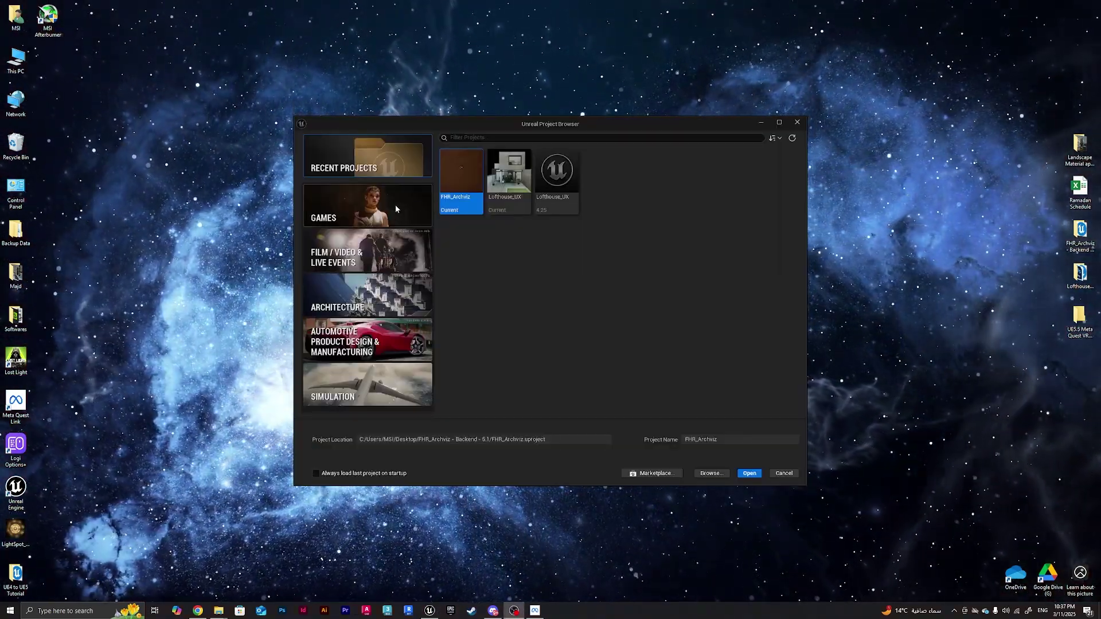
# Create a Games > Virtual Reality template project named 'VR_Test'.
pyautogui.click(395, 205)
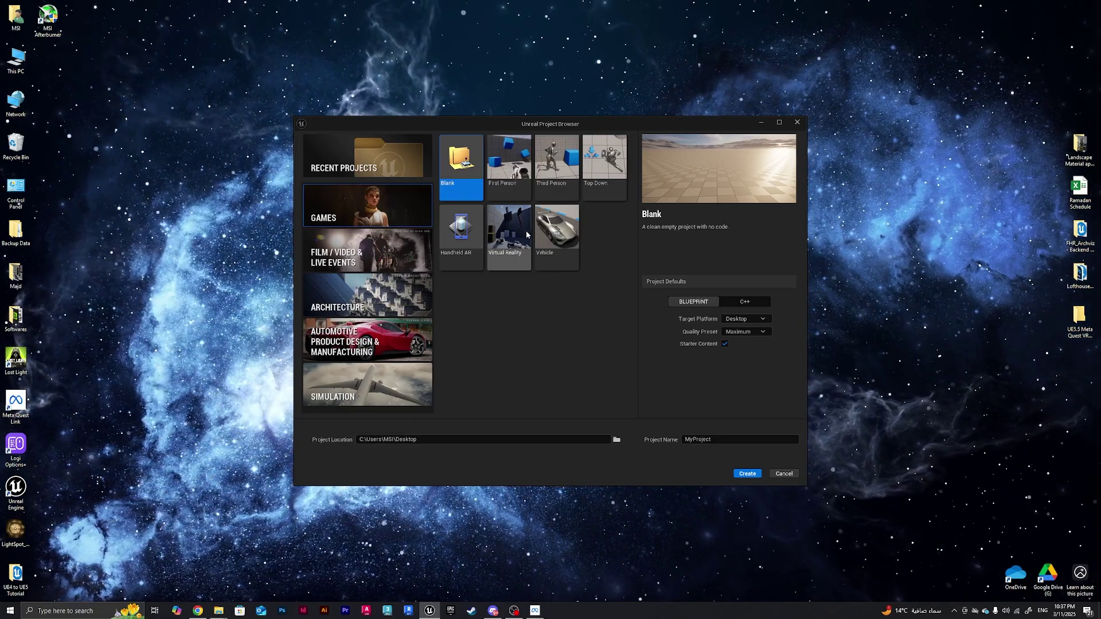
pyautogui.click(515, 228)
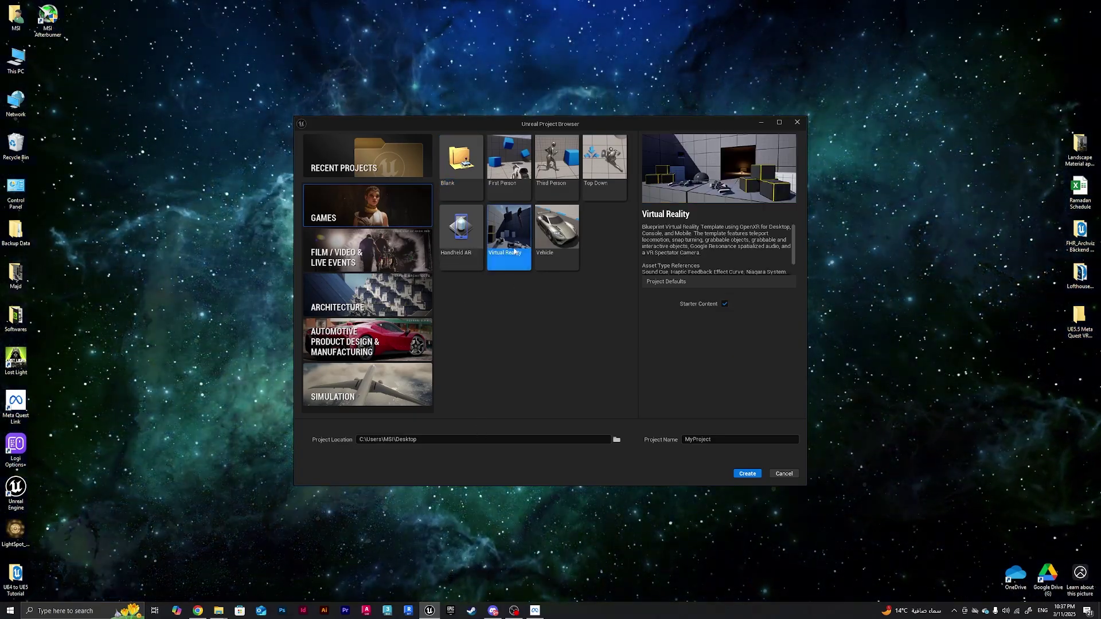
pyautogui.click(714, 439)
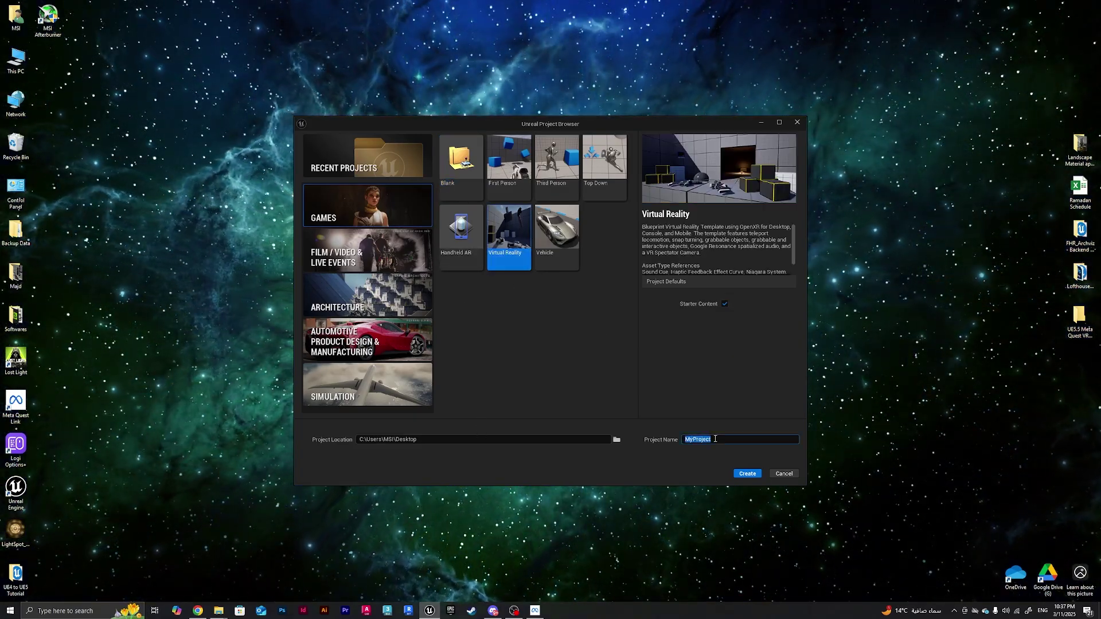
pyautogui.write('VR')
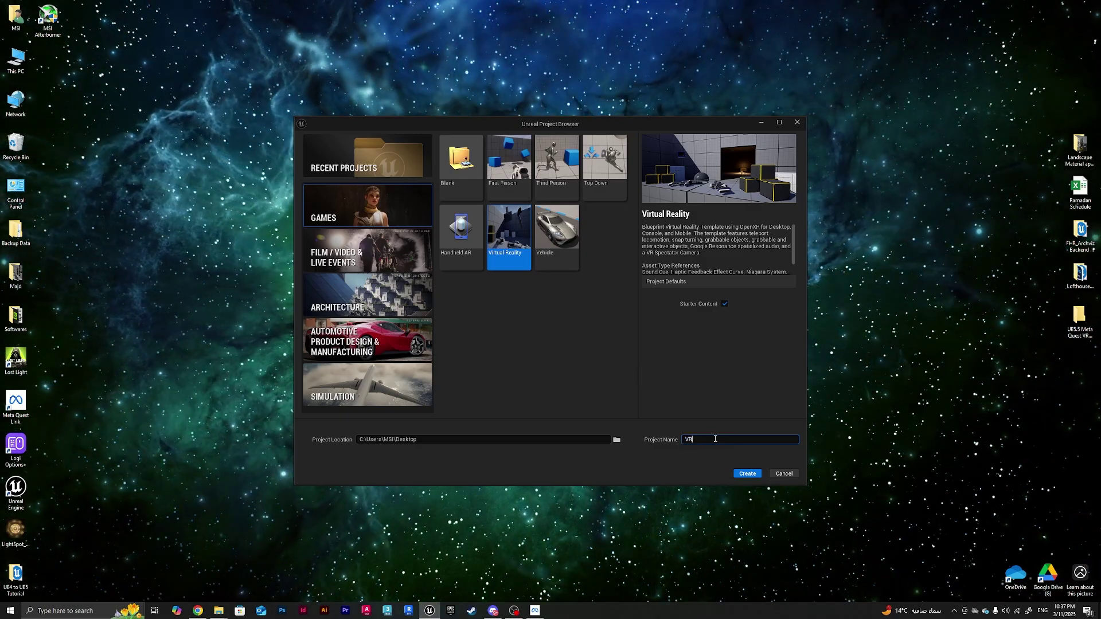
pyautogui.write('_Test')
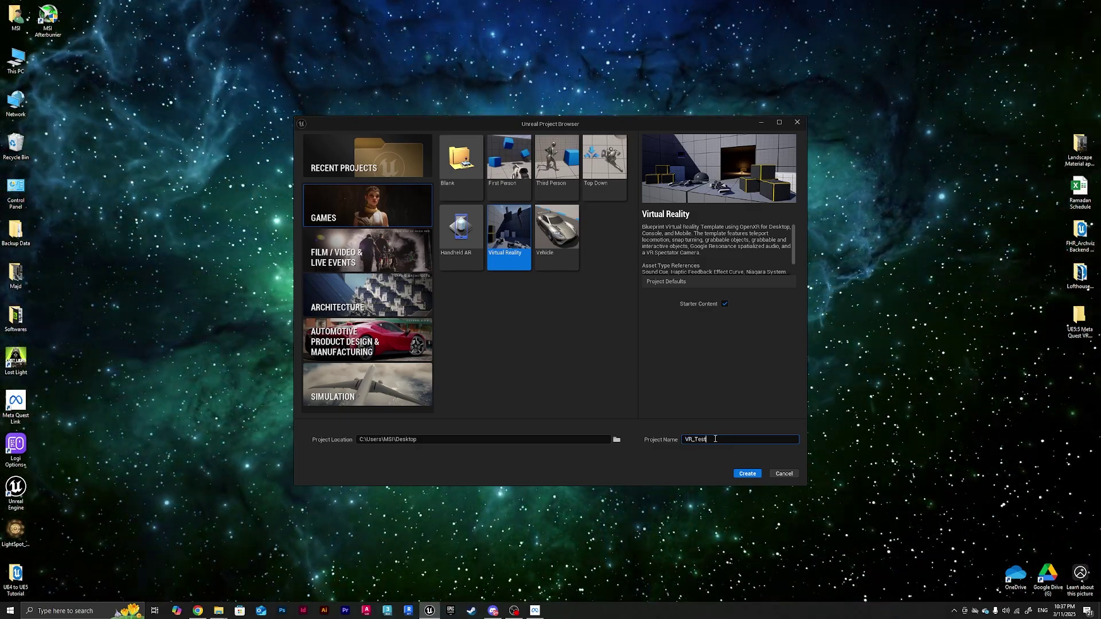
pyautogui.click(746, 474)
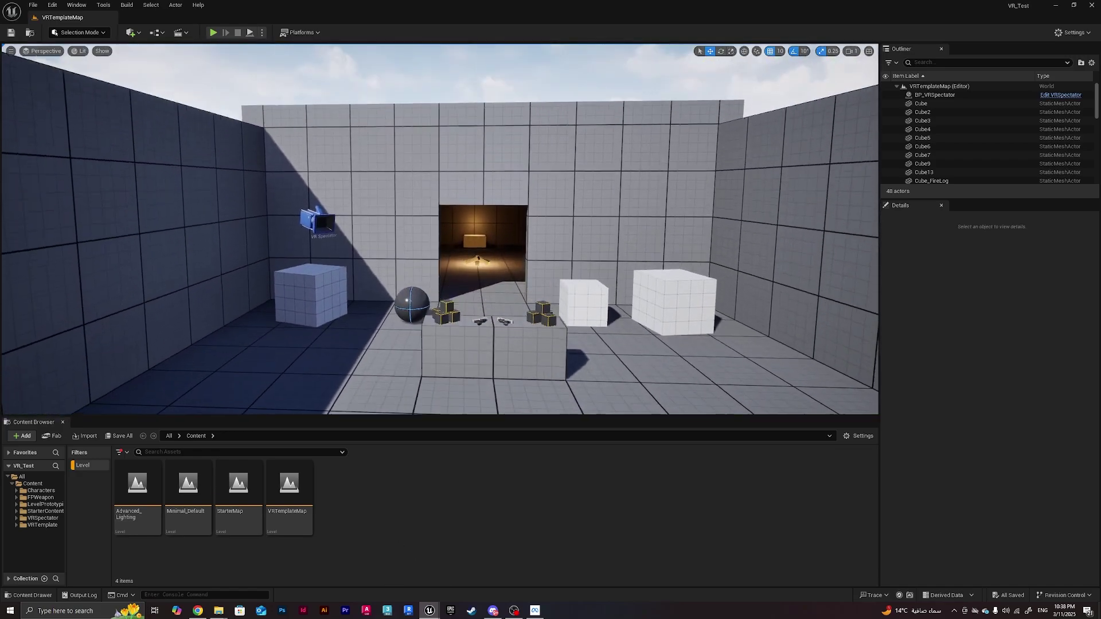
pyautogui.click(590, 284)
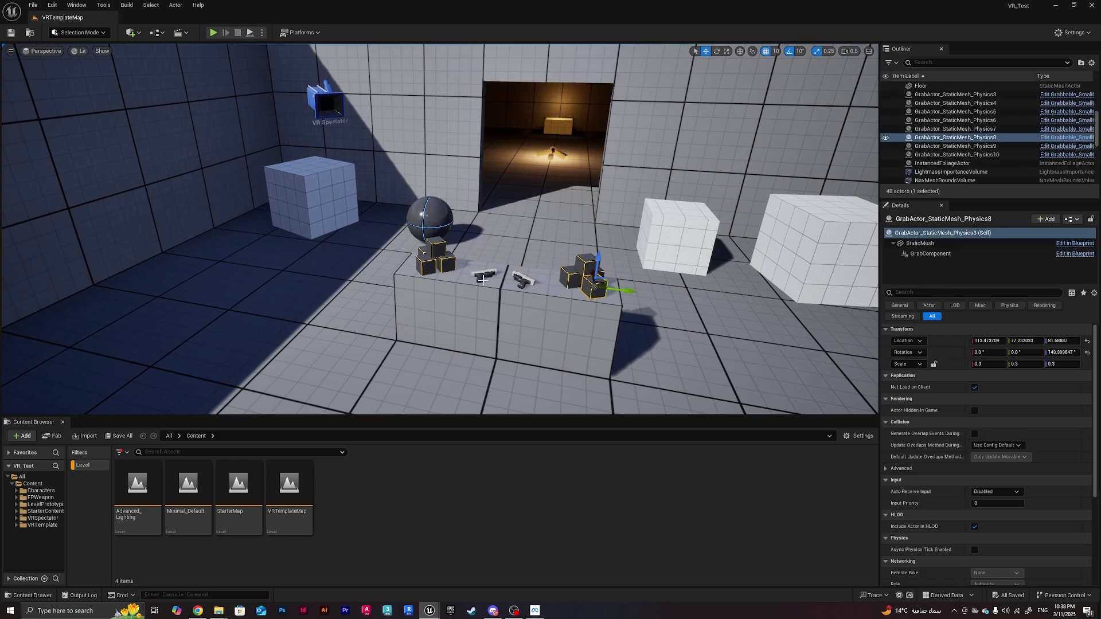
pyautogui.click(524, 282)
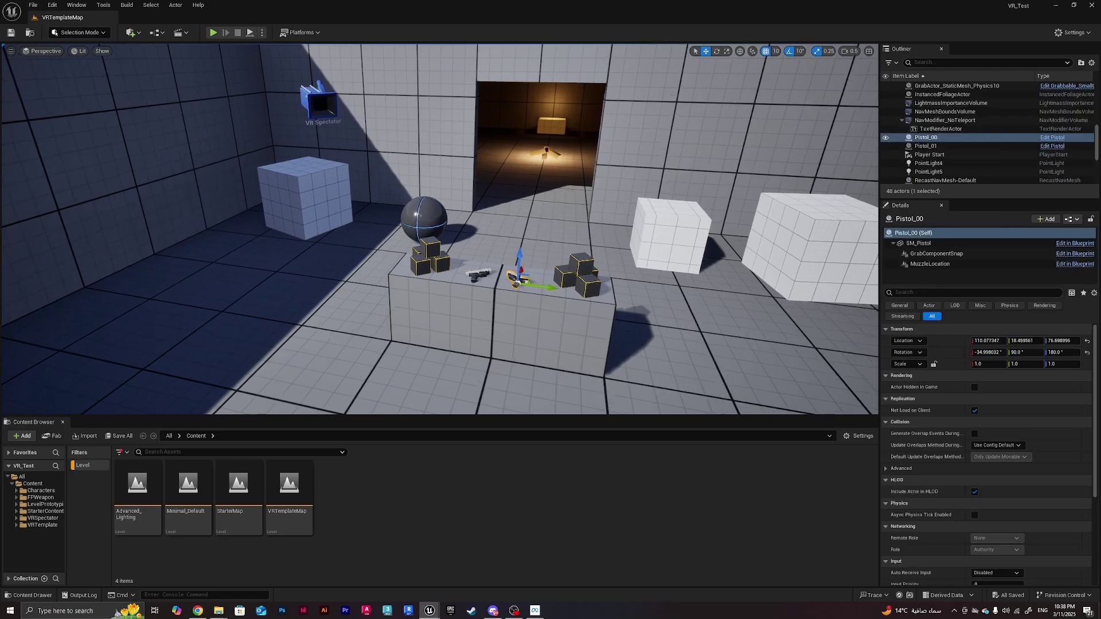
pyautogui.press('w')
pyautogui.moveTo(524, 282); pyautogui.dragTo(563, 350, button='right')
pyautogui.press('s')
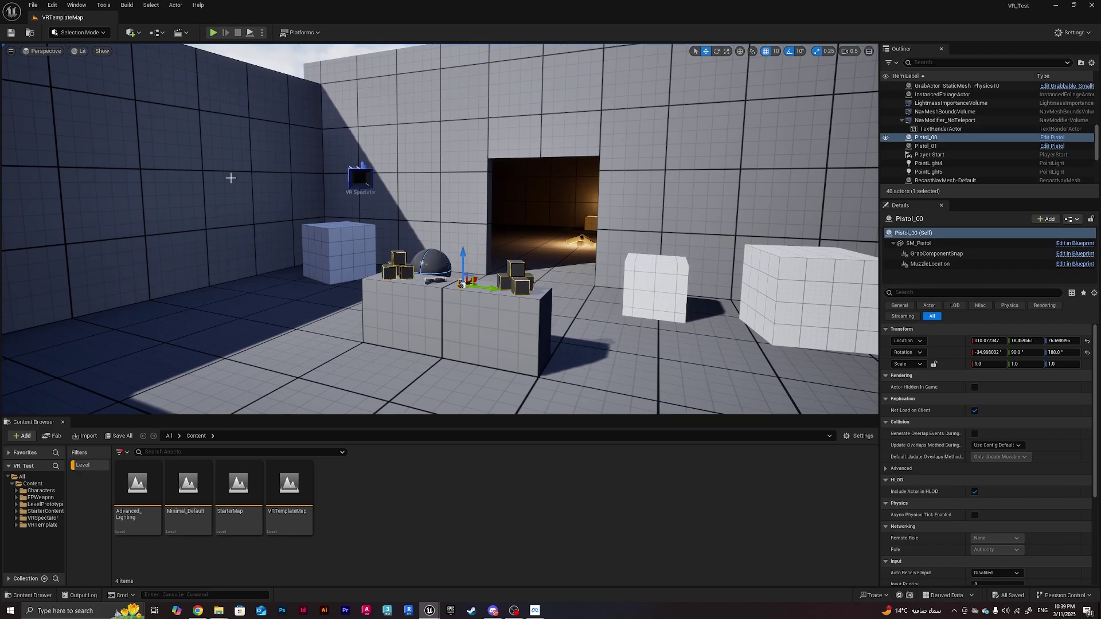
pyautogui.click(52, 8)
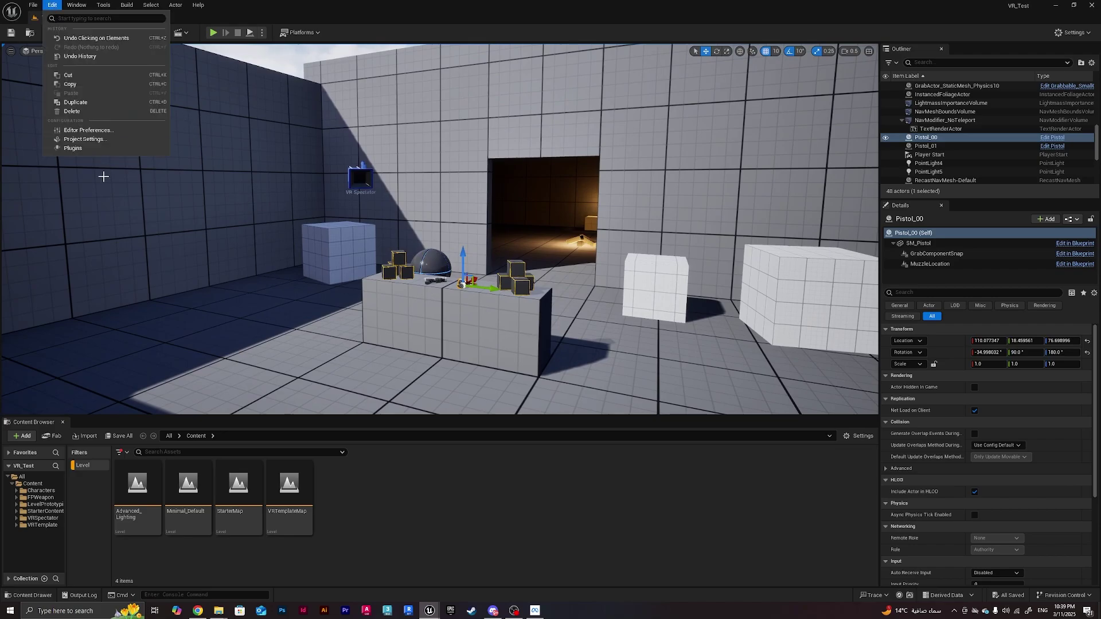
pyautogui.click(101, 143)
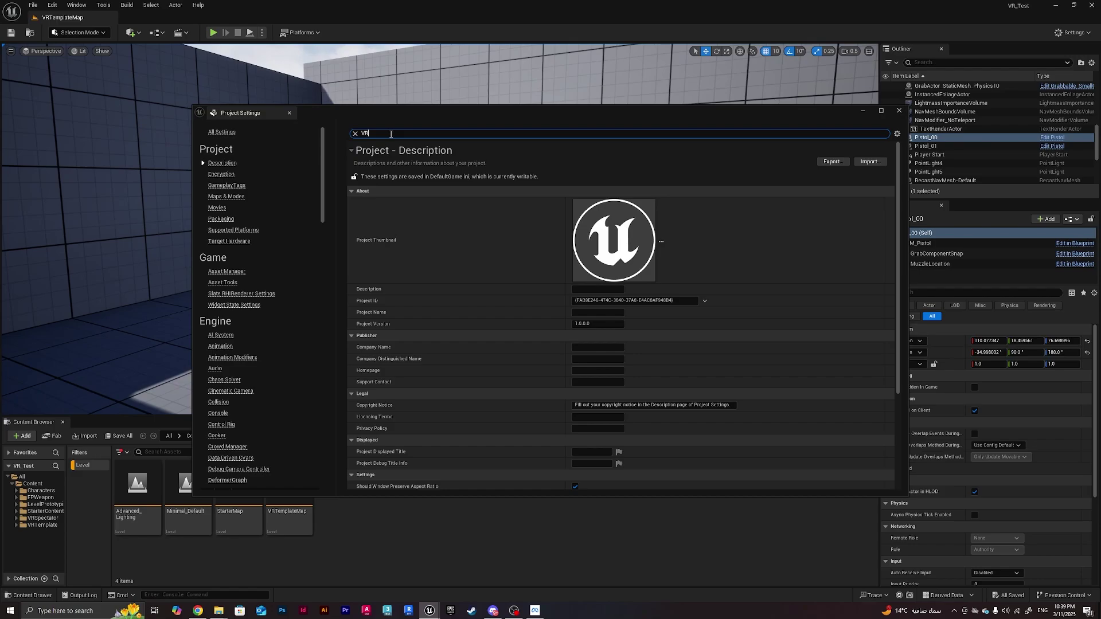
pyautogui.click(391, 133)
pyautogui.write('VR')
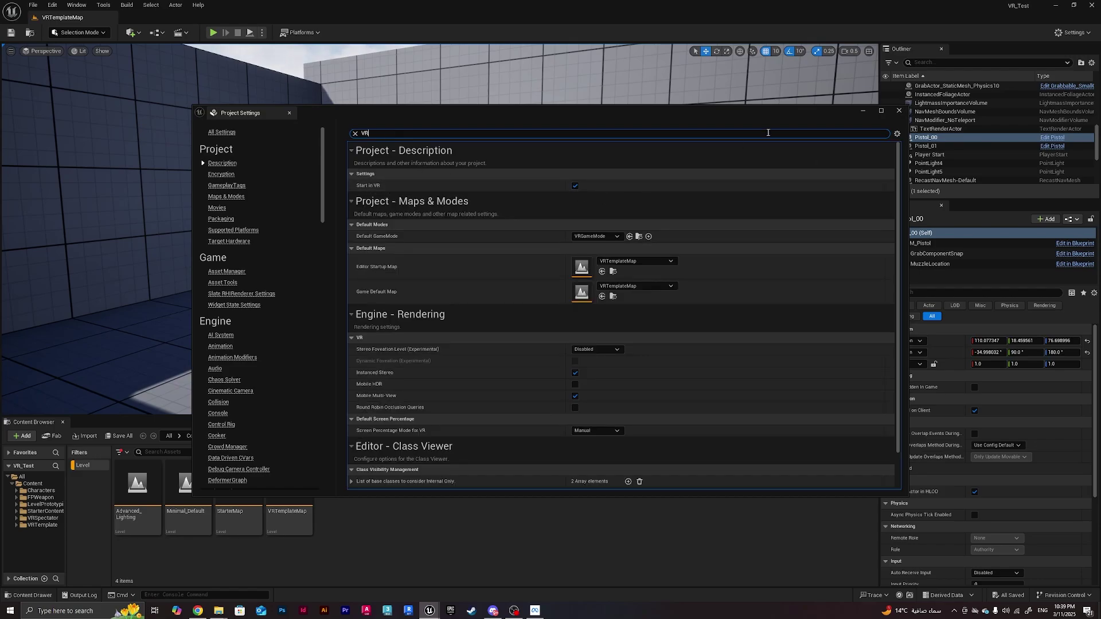
pyautogui.click(899, 110)
pyautogui.click(53, 5)
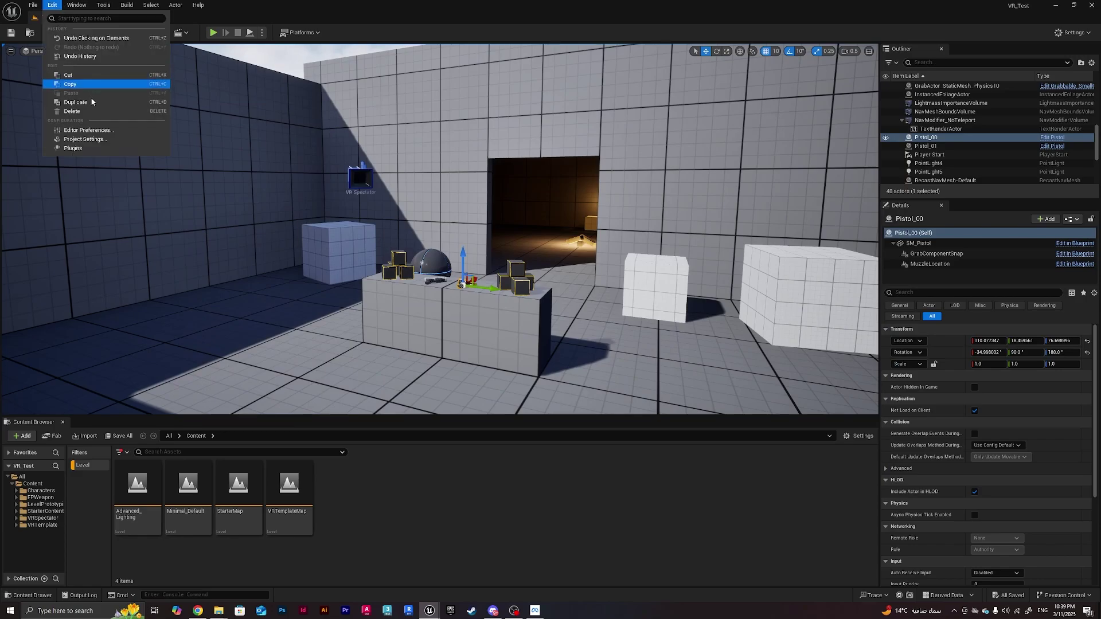
# Disable the OpenXREyeTracker and OpenXRHandTracking plugins from the 'xr'-filtered Plugins list.
pyautogui.click(98, 151)
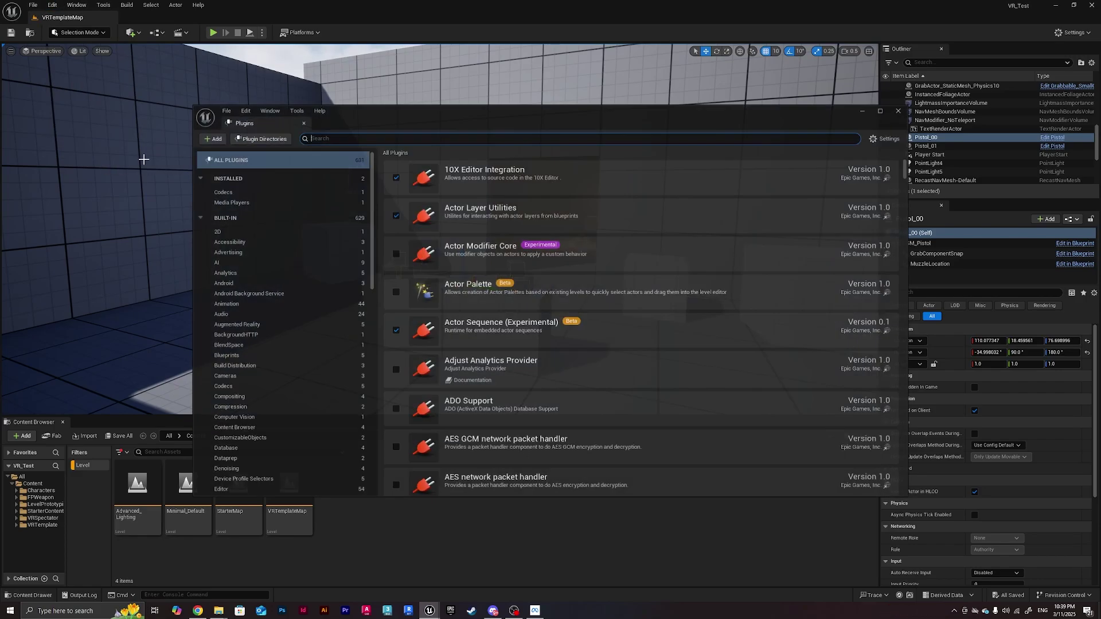
pyautogui.click(349, 138)
pyautogui.write('x')
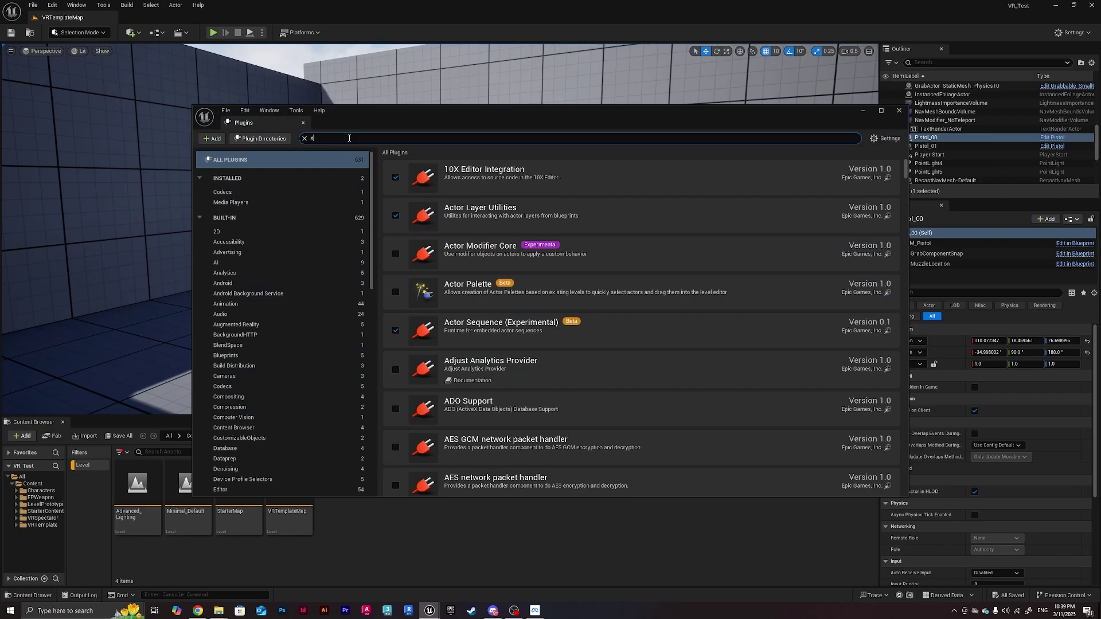
pyautogui.write('r')
pyautogui.scroll(-1, 504, 265)
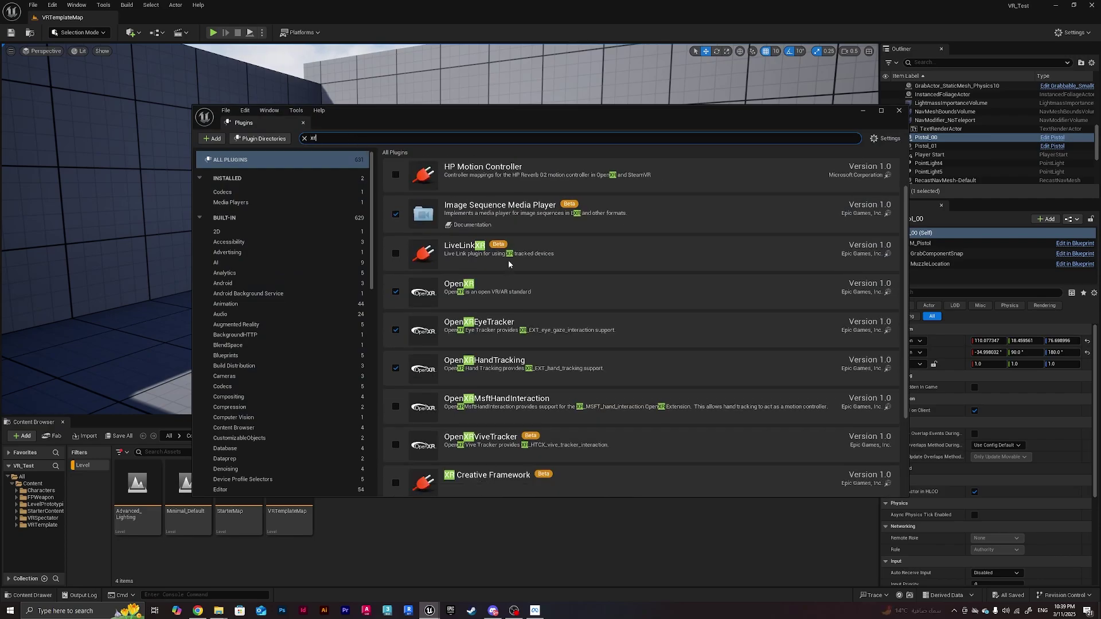
pyautogui.scroll(-1, 508, 260)
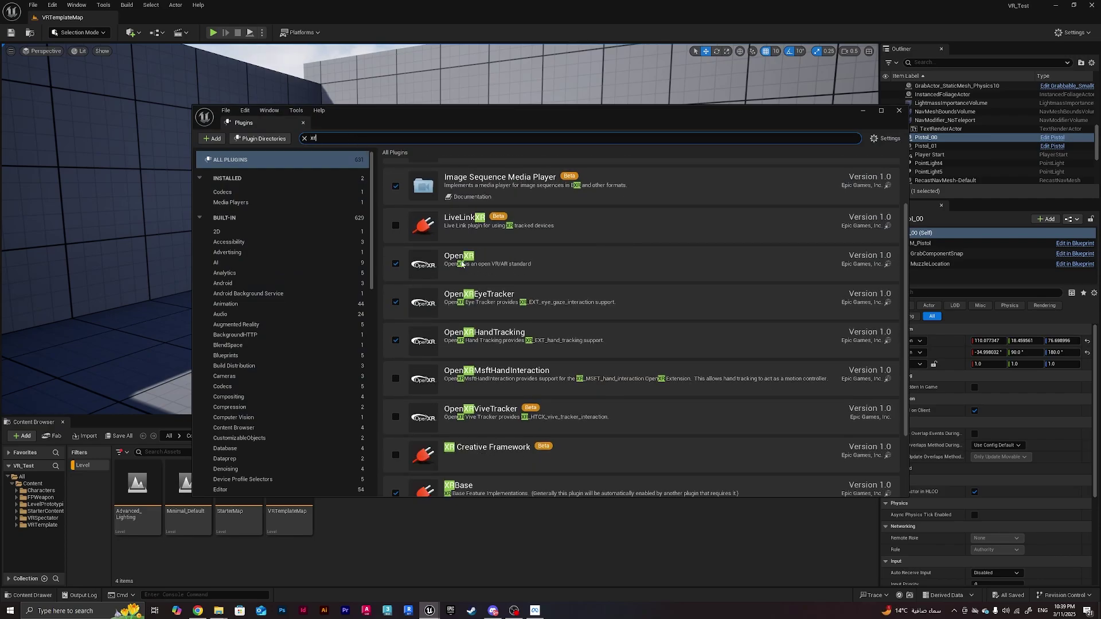
pyautogui.click(396, 302)
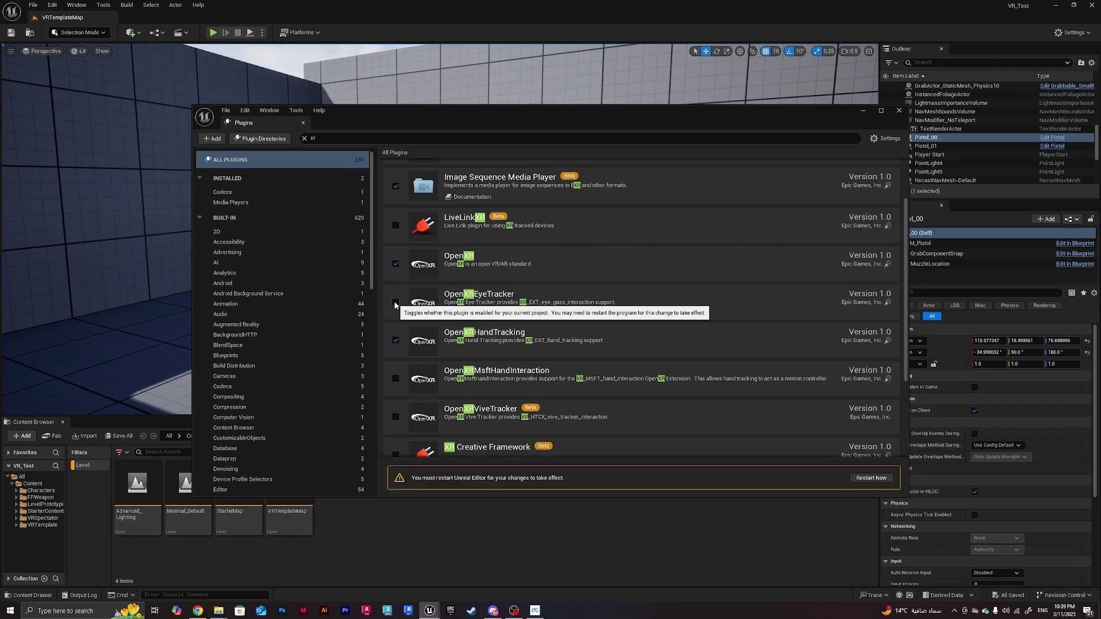
pyautogui.click(394, 342)
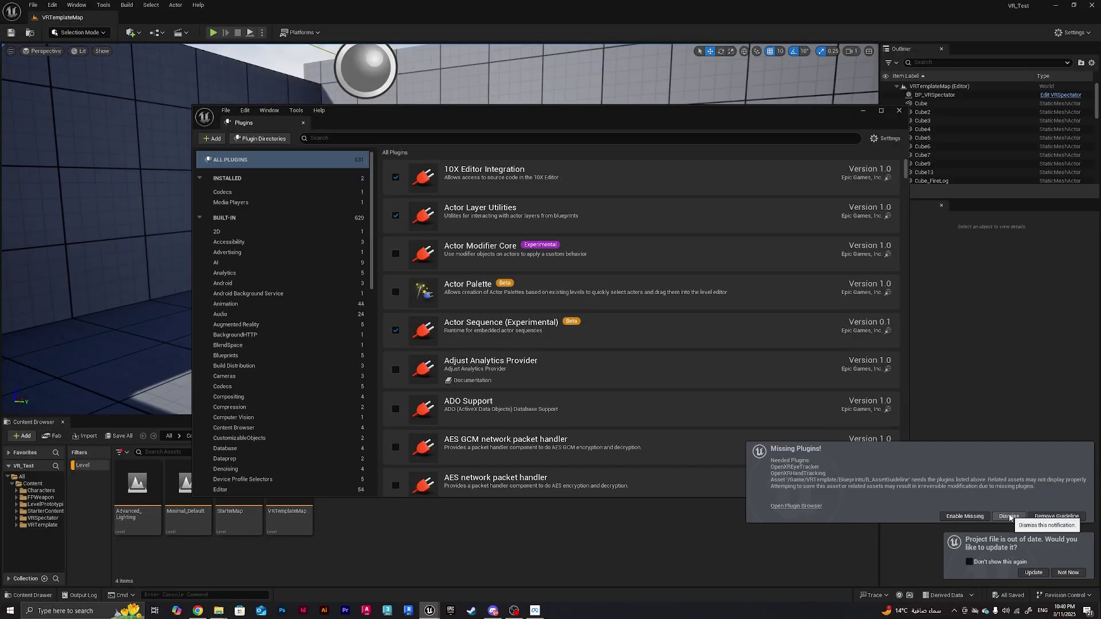
pyautogui.click(1033, 573)
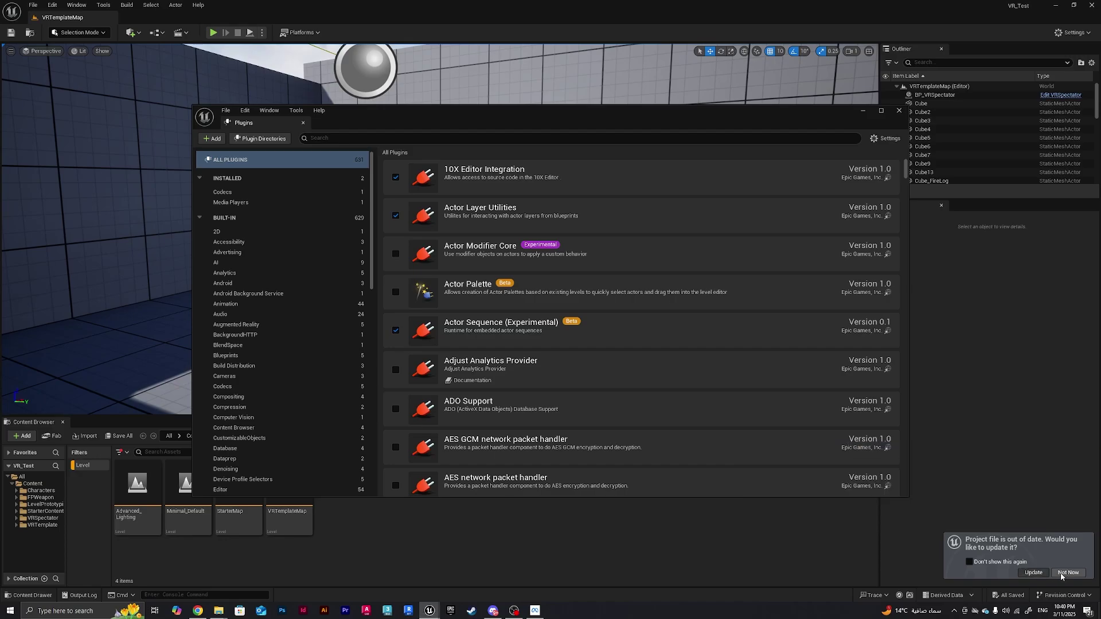
pyautogui.click(899, 111)
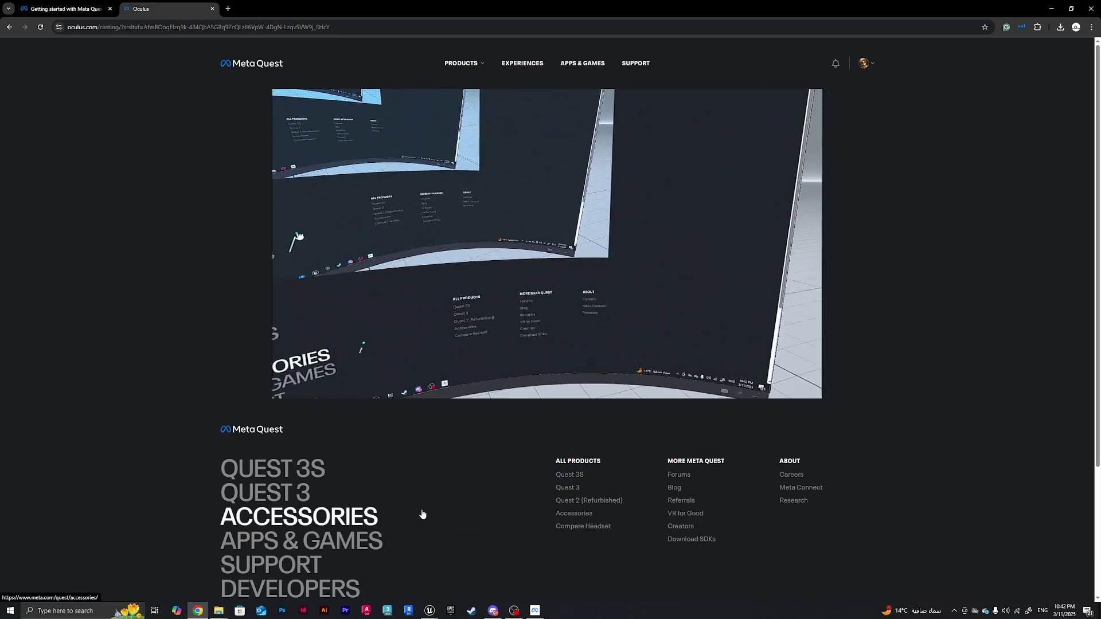
# Return to the editor and start the level in VR Preview mode.
pyautogui.click(1051, 9)
pyautogui.click(262, 32)
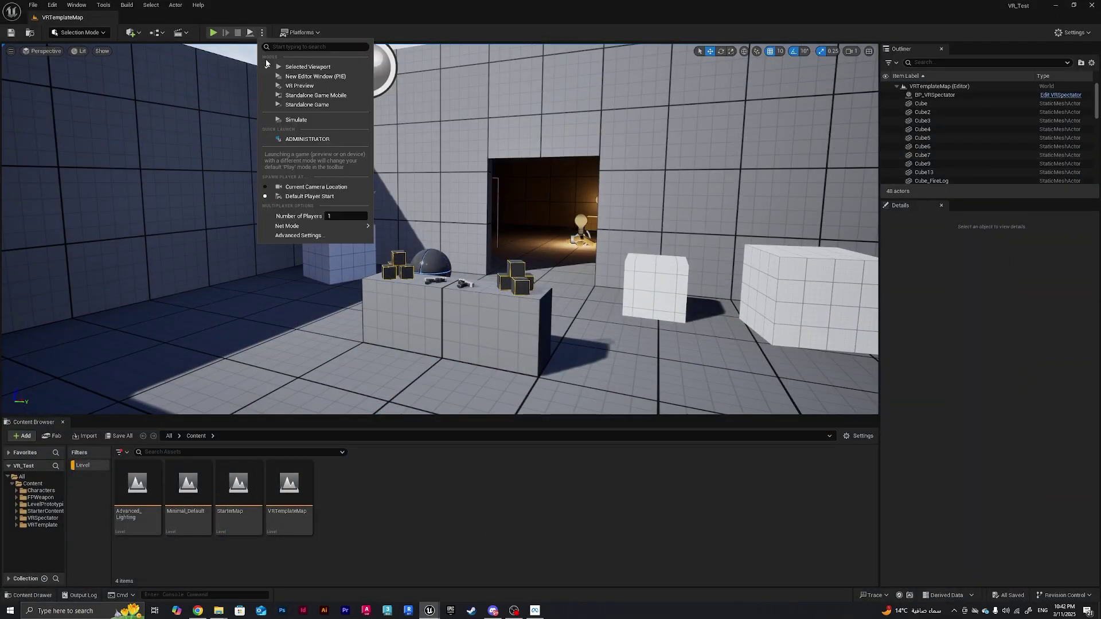
pyautogui.click(308, 86)
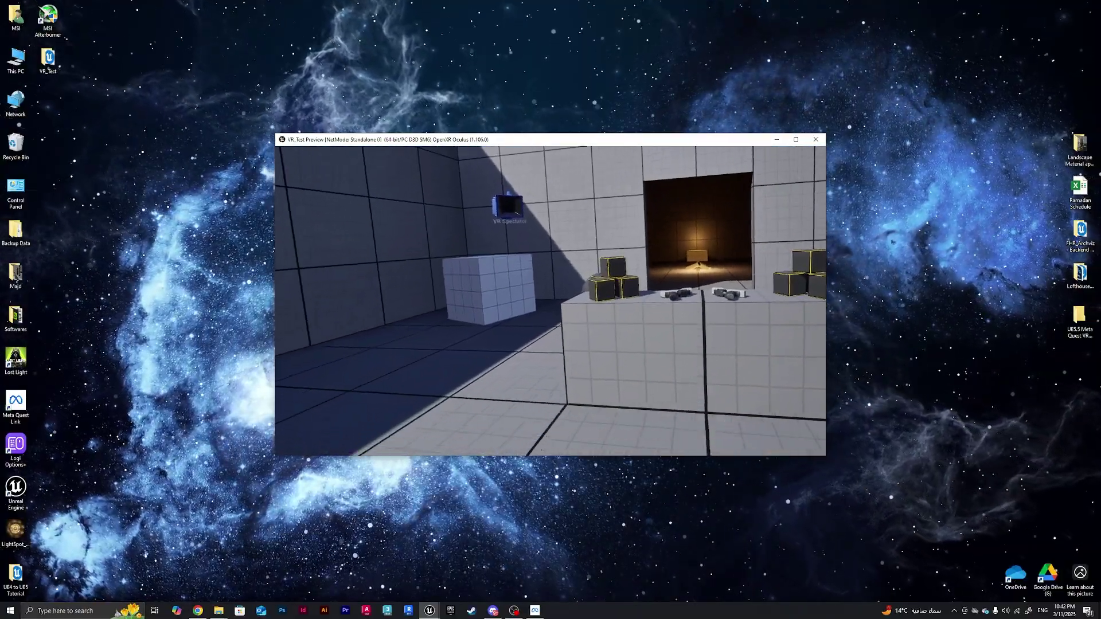